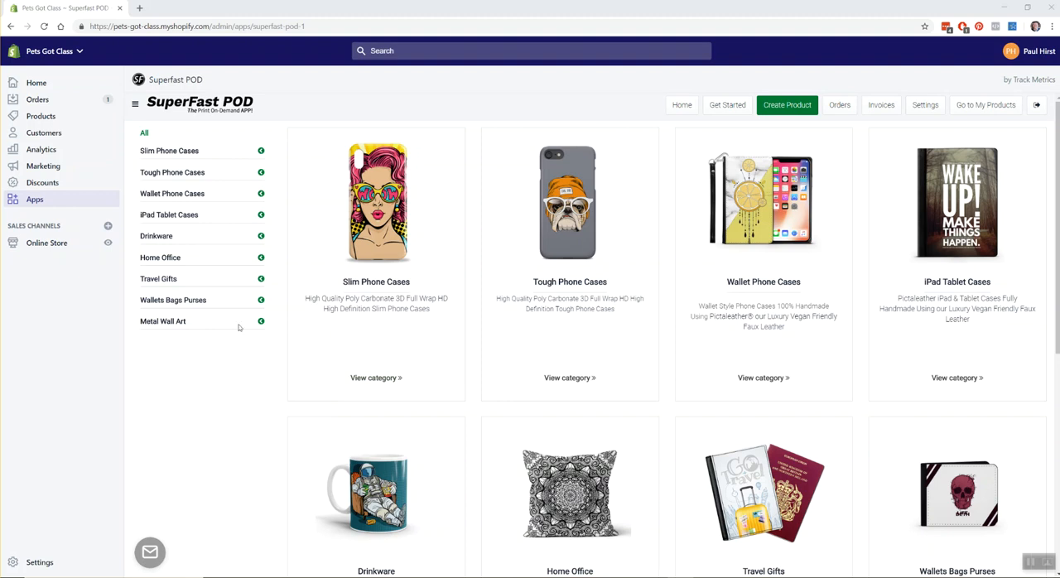
# Start a new product from the Slim Phone Cases category and look over its blank mock-ups and template links.
pyautogui.click(367, 292)
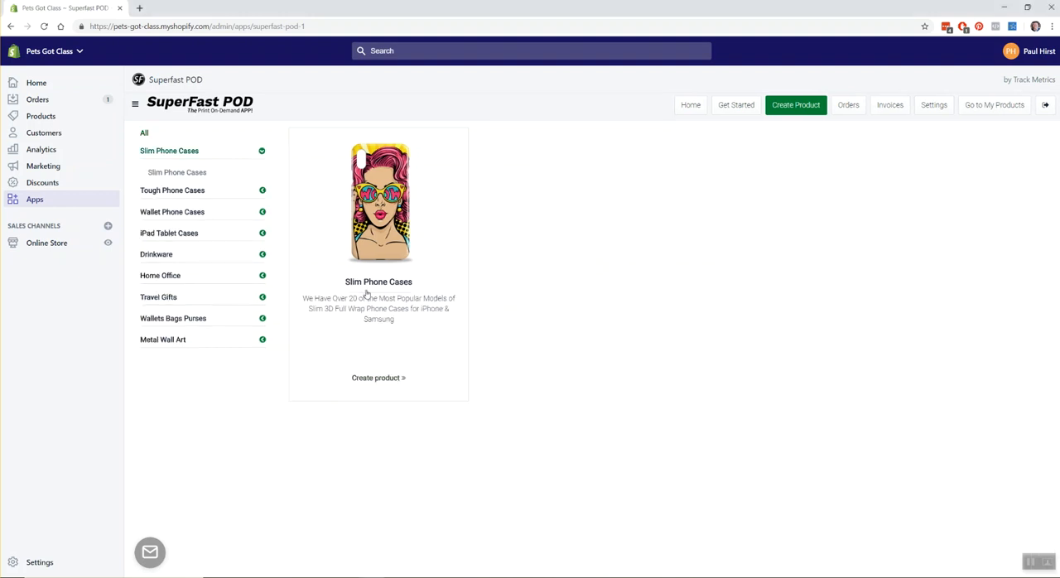
pyautogui.click(374, 377)
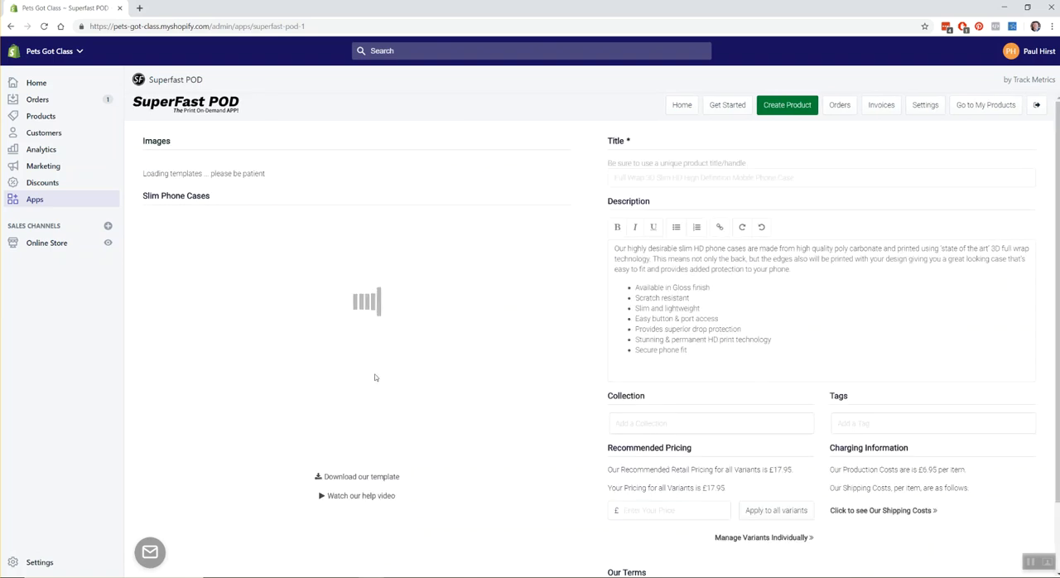
pyautogui.scroll(-1, 375, 377)
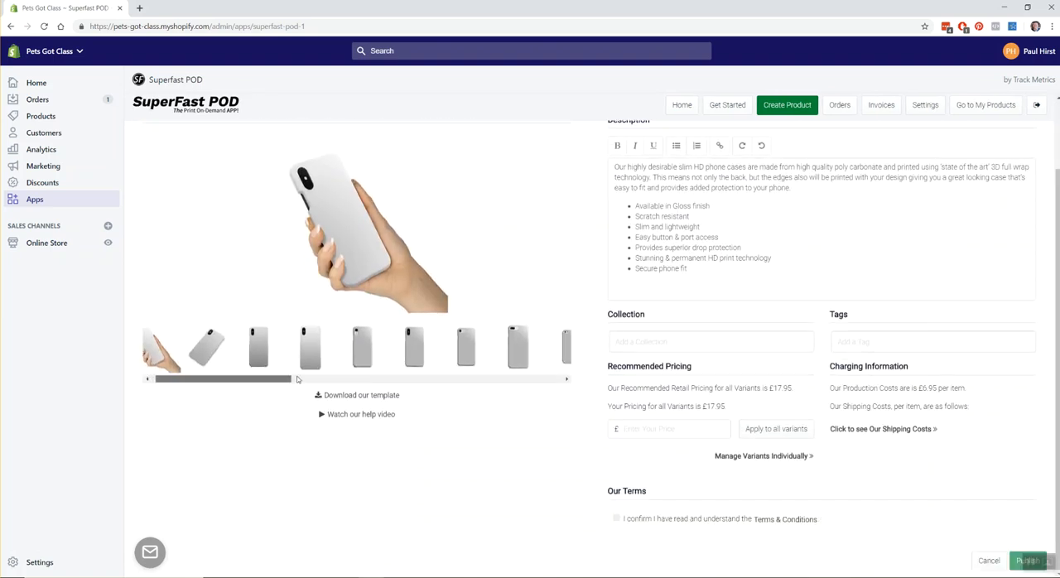
pyautogui.moveTo(383, 395); pyautogui.dragTo(286, 388)
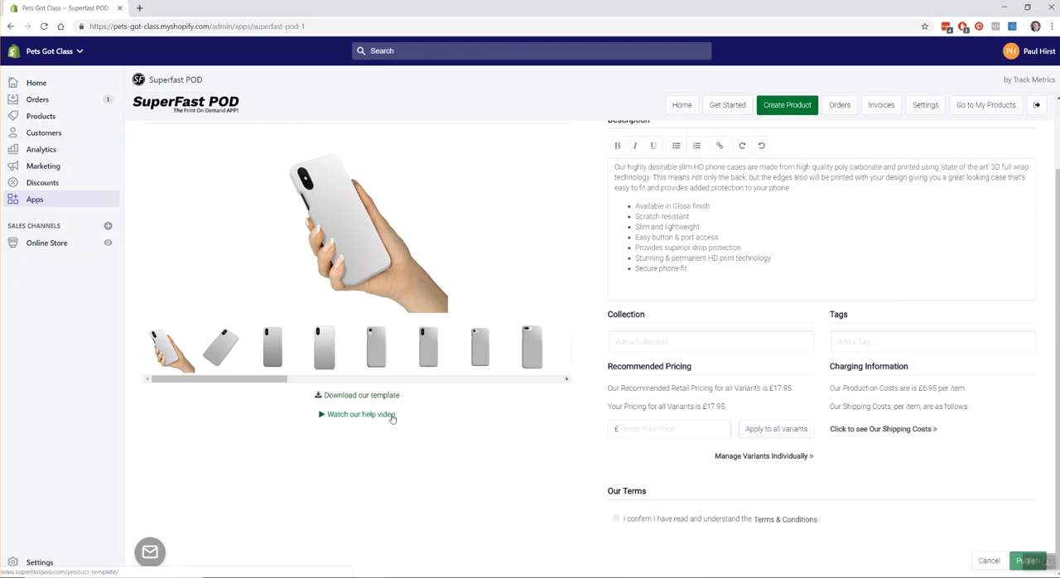
pyautogui.scroll(2, 510, 416)
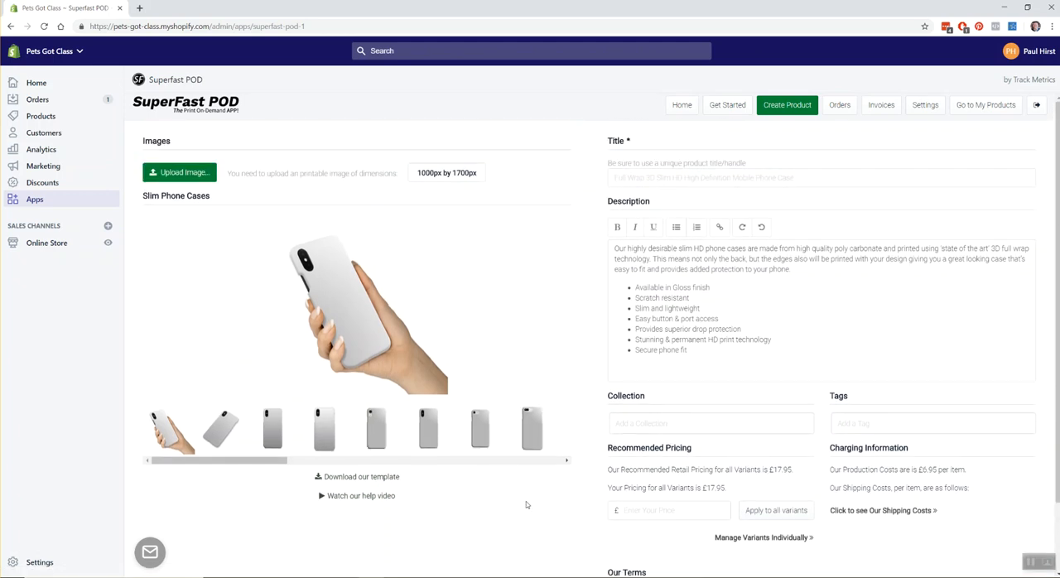
# Switch to Photoshop and copy the whole Pirate 1.jpg design into the Slim Phone Template V6.jpg document as a new layer.
pyautogui.click(605, 576)
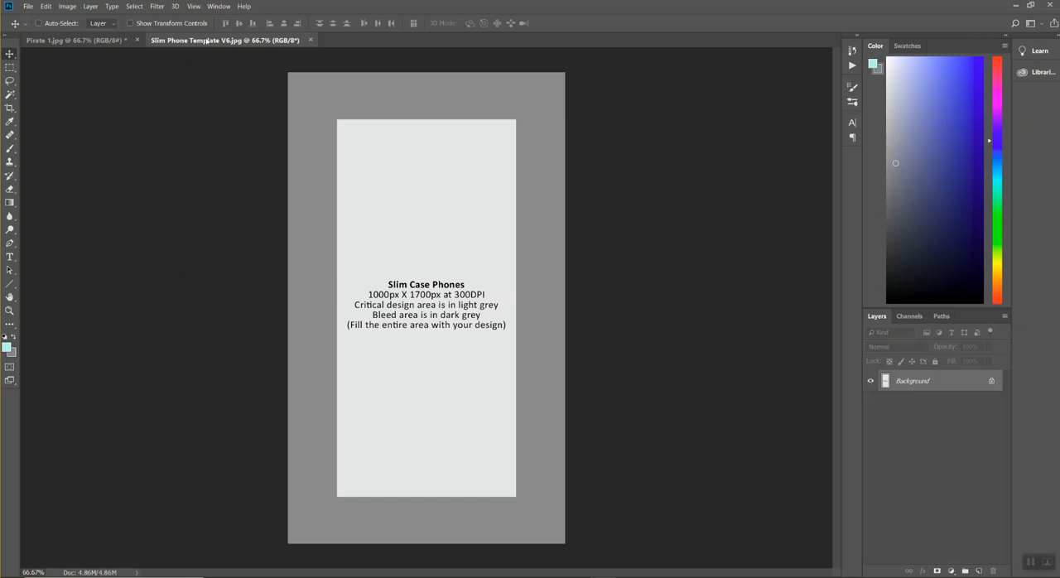
pyautogui.click(87, 45)
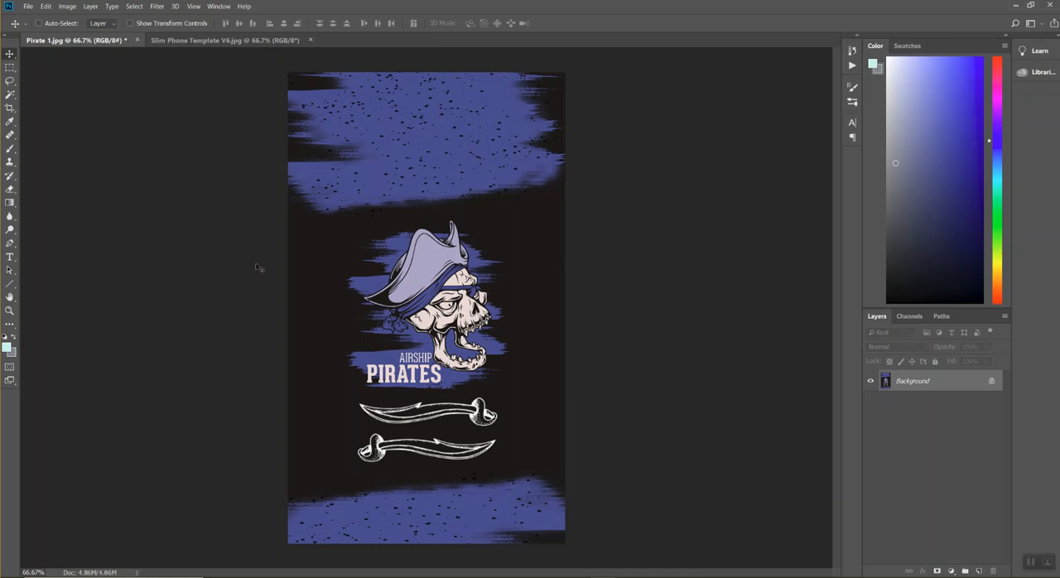
pyautogui.hotkey('ctrl', 'a')
pyautogui.click(224, 40)
pyautogui.hotkey('ctrl', 'v')
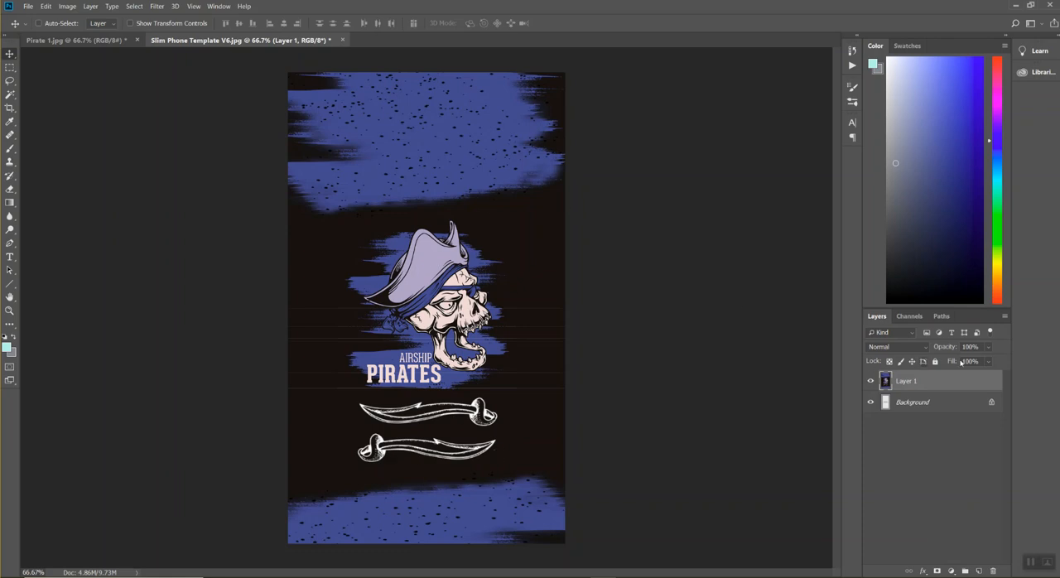
# Check the pirate design against the template's critical area by fading its layer to 29% and 48% opacity, and restore it to 100%.
pyautogui.click(989, 348)
pyautogui.moveTo(998, 361); pyautogui.dragTo(965, 368)
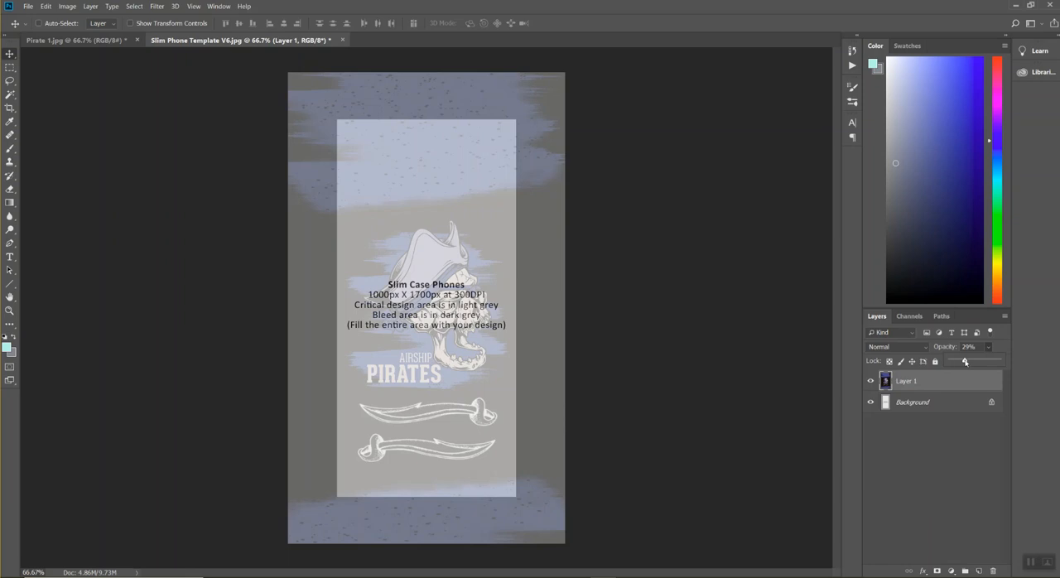
pyautogui.moveTo(965, 361); pyautogui.dragTo(974, 362)
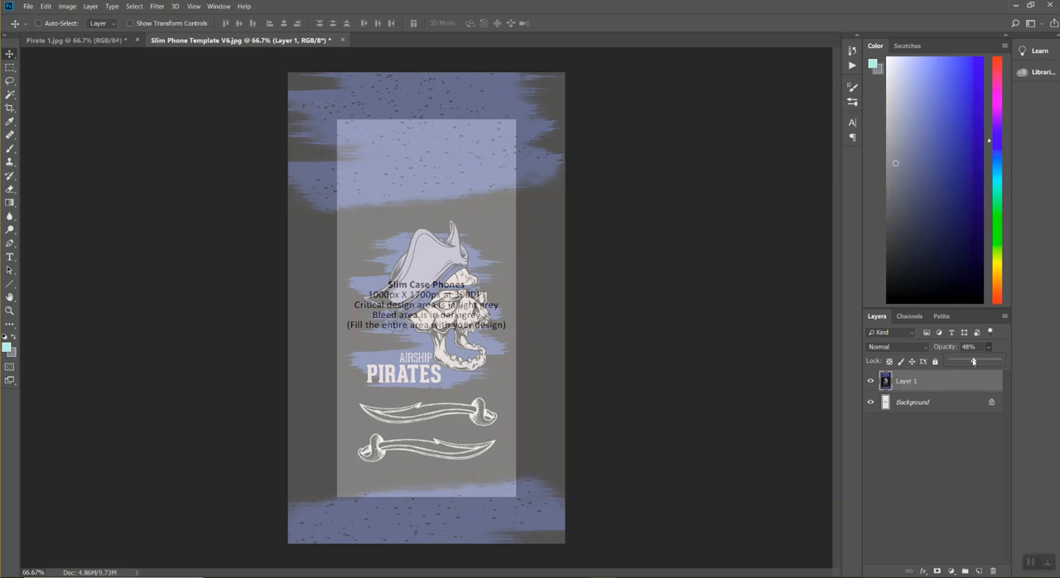
pyautogui.moveTo(974, 361); pyautogui.dragTo(1012, 361)
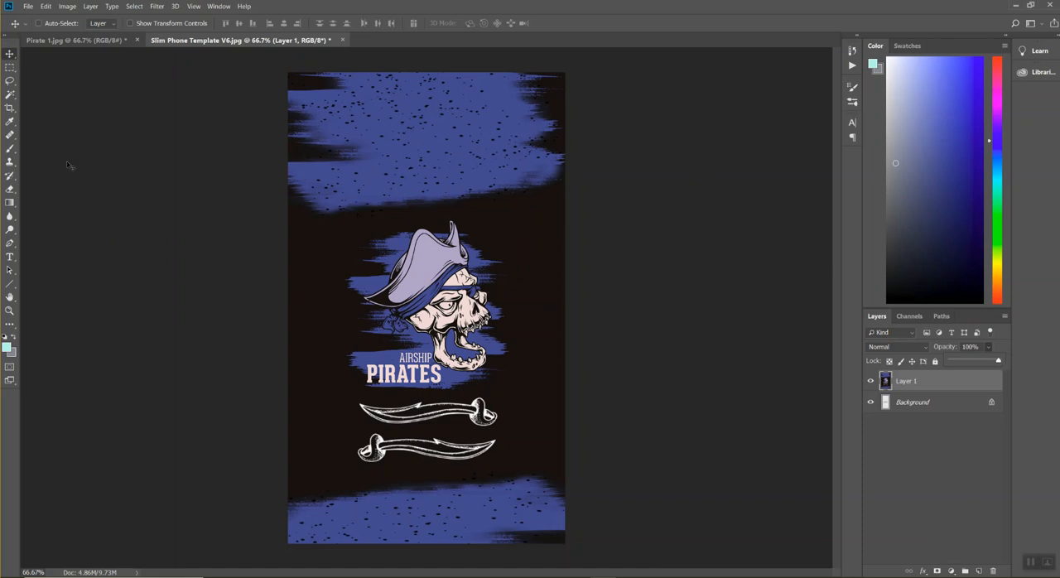
# Export the phone case design as a JPG named Pirate in the App Videos folder.
pyautogui.click(28, 7)
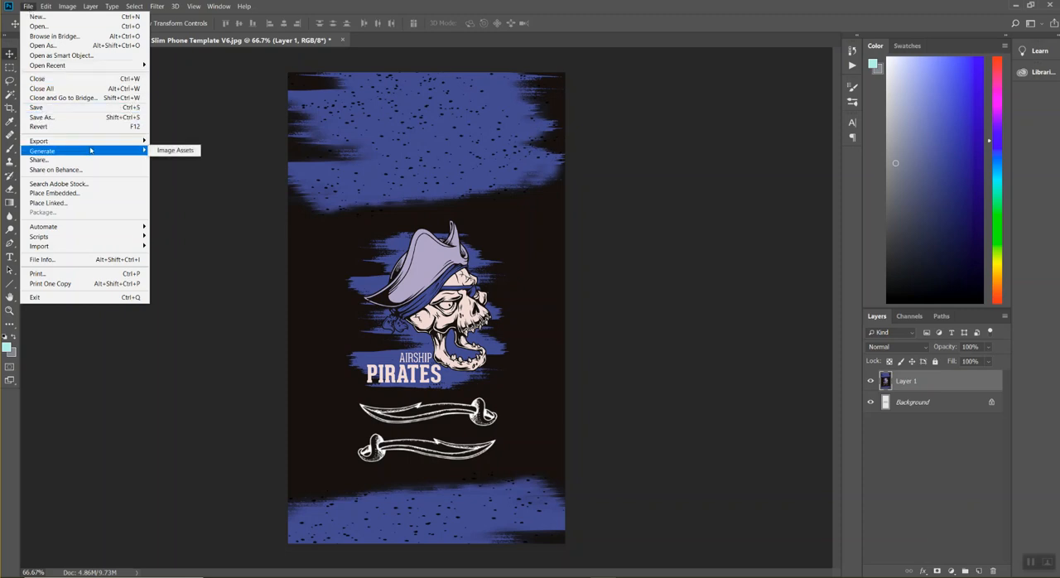
pyautogui.moveTo(103, 144)
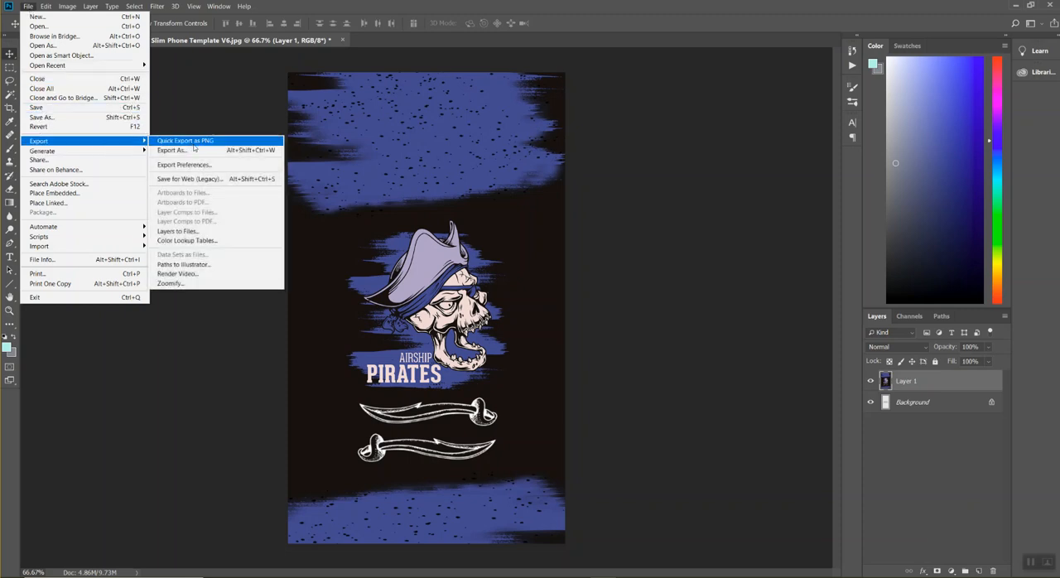
pyautogui.click(194, 150)
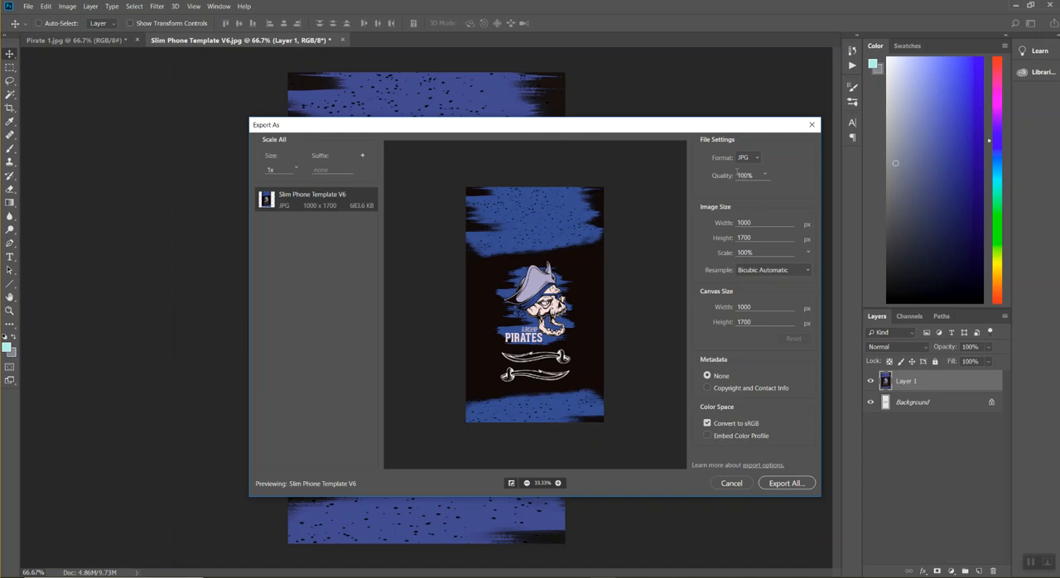
pyautogui.click(795, 485)
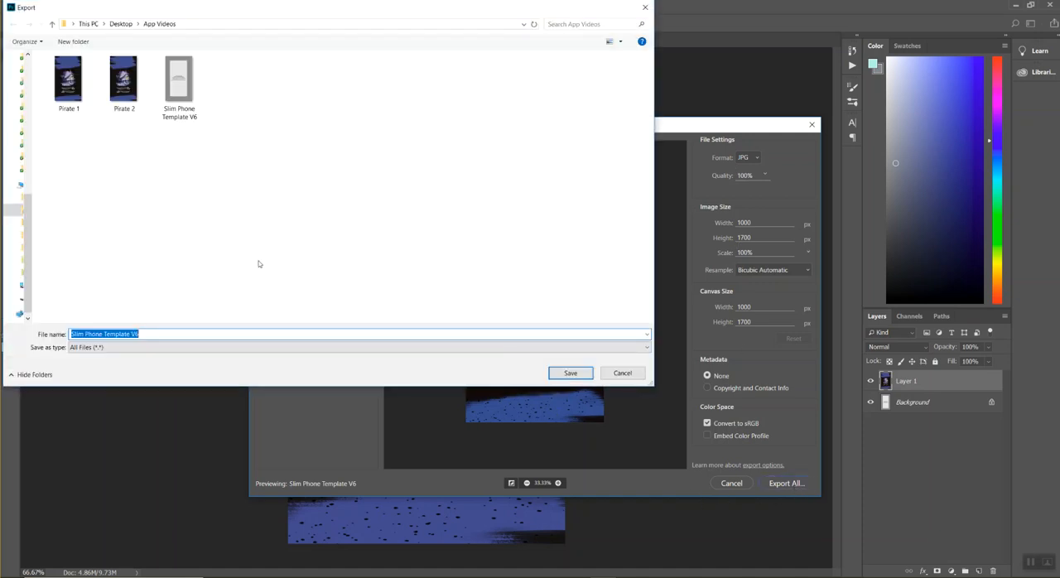
pyautogui.write('Pi')
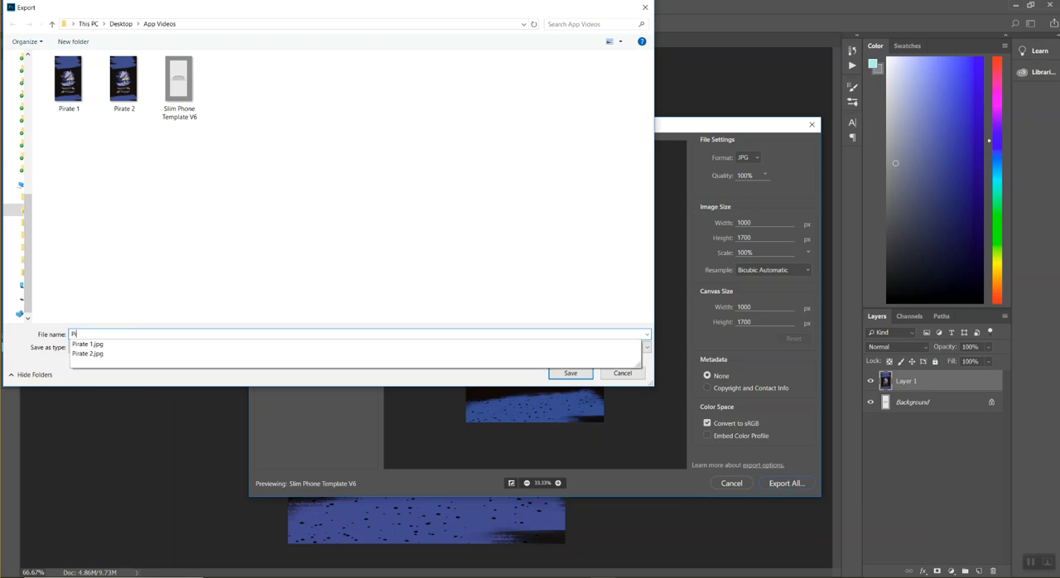
pyautogui.write('rate')
pyautogui.click(590, 374)
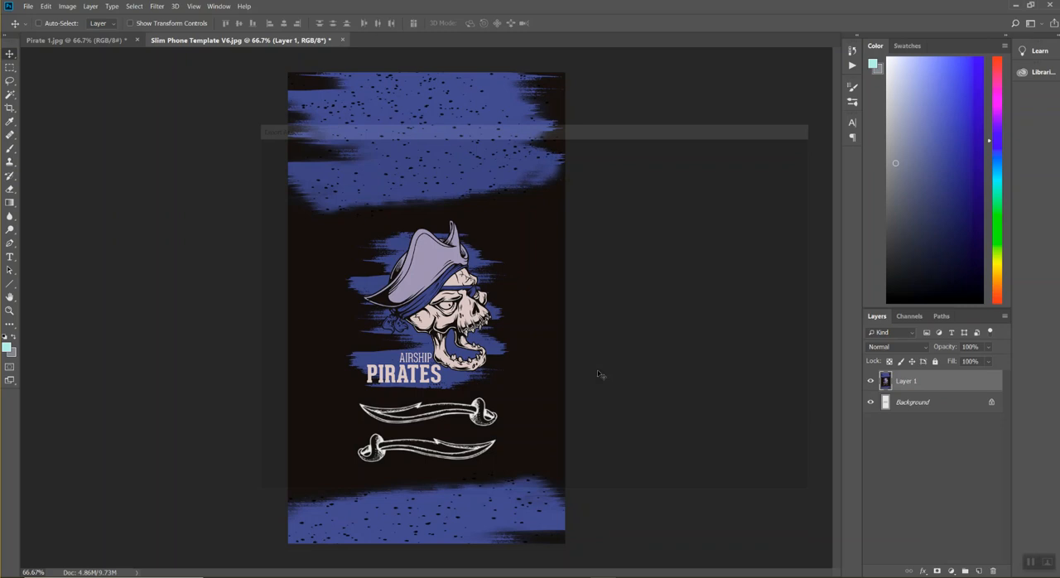
# Switch to the browser and upload the Pirate image from the App Videos folder as the slim phone case artwork.
pyautogui.click(357, 547)
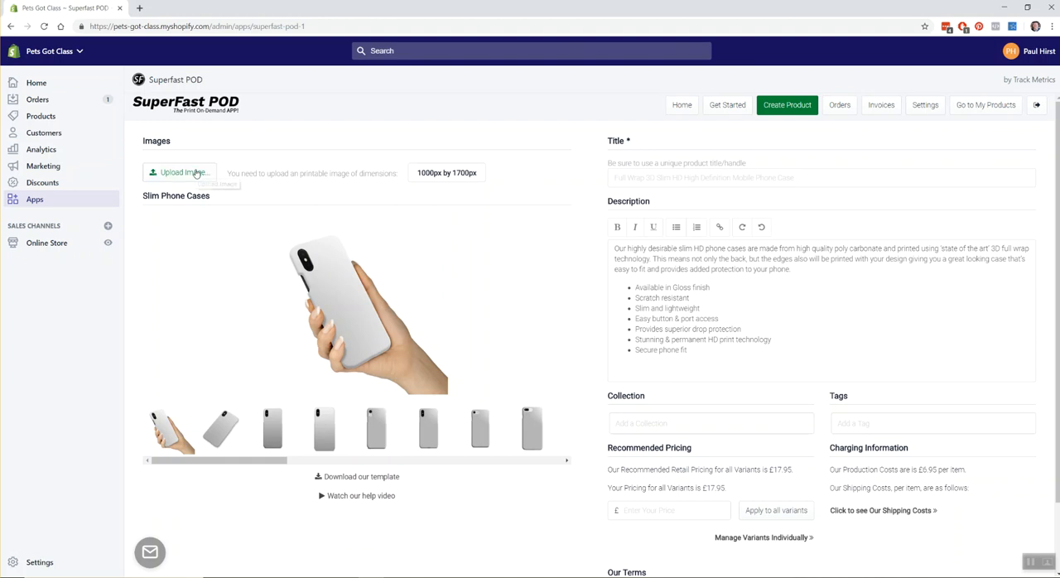
pyautogui.moveTo(416, 173); pyautogui.dragTo(489, 178)
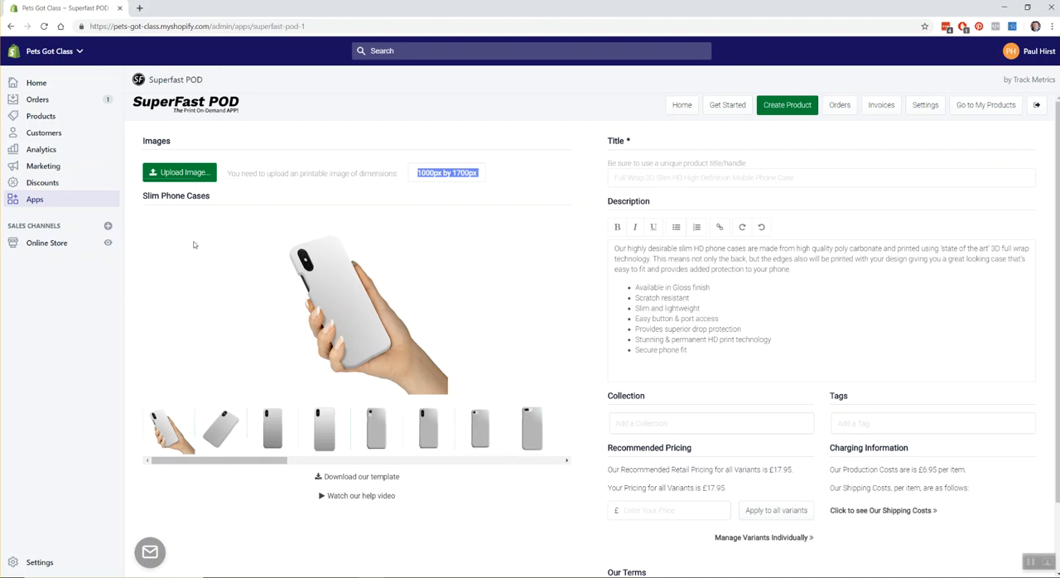
pyautogui.click(193, 174)
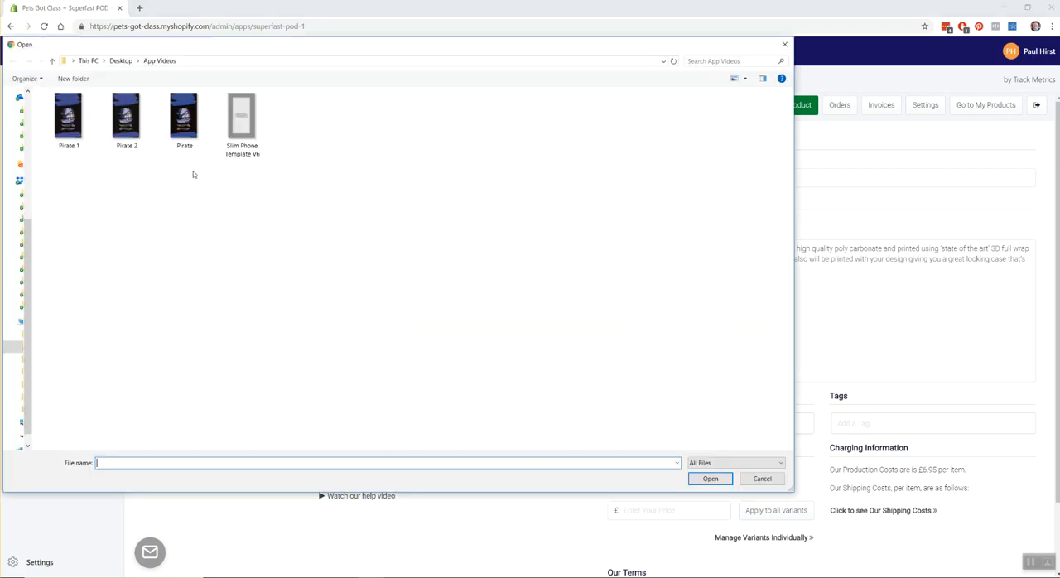
pyautogui.click(184, 120)
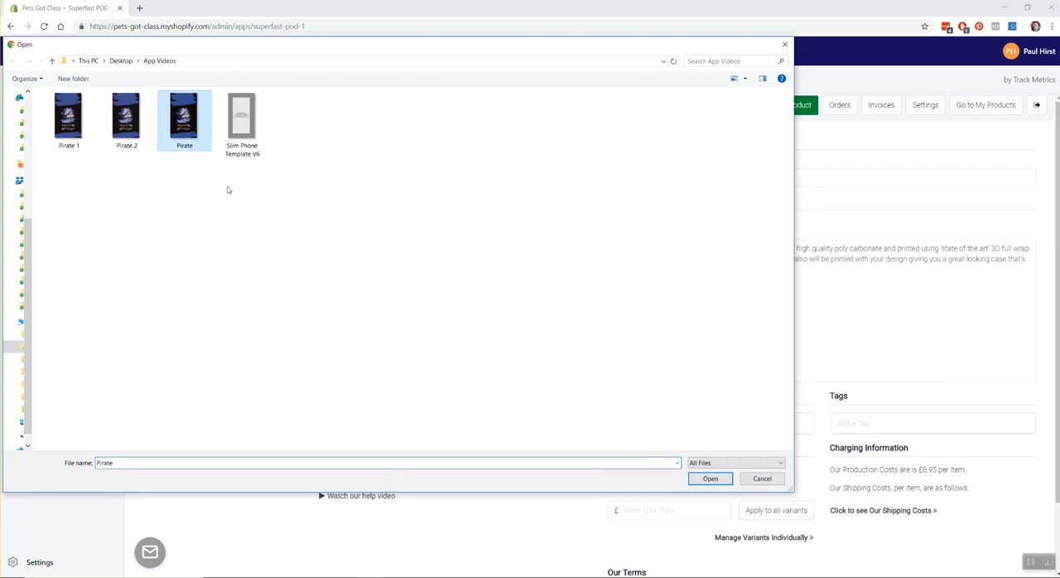
pyautogui.click(709, 478)
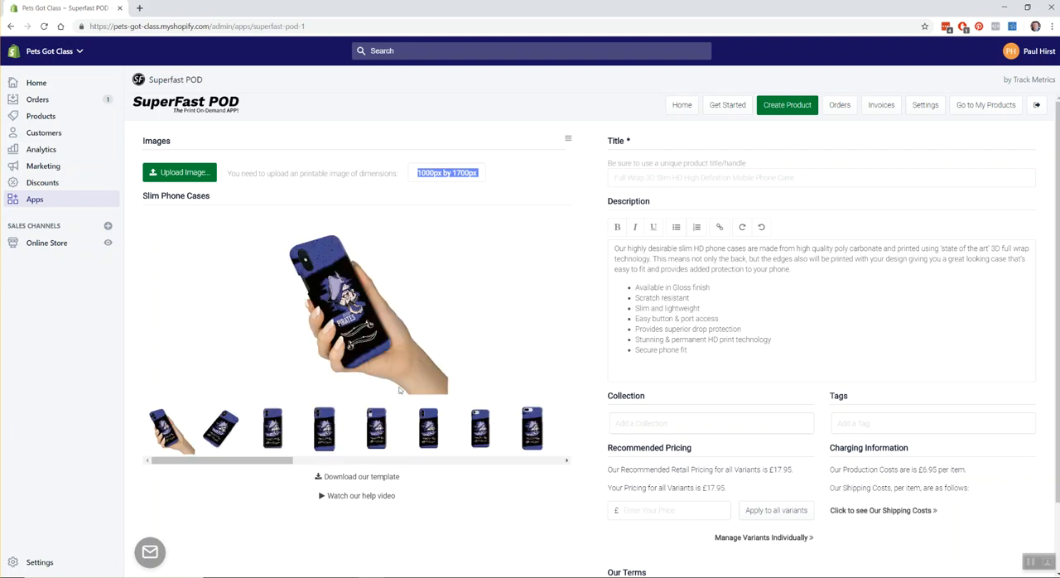
# Preview the pirate artwork on several phone case mock-ups, including iPhone XS Max, iPhone XR and Galaxy S6.
pyautogui.click(219, 431)
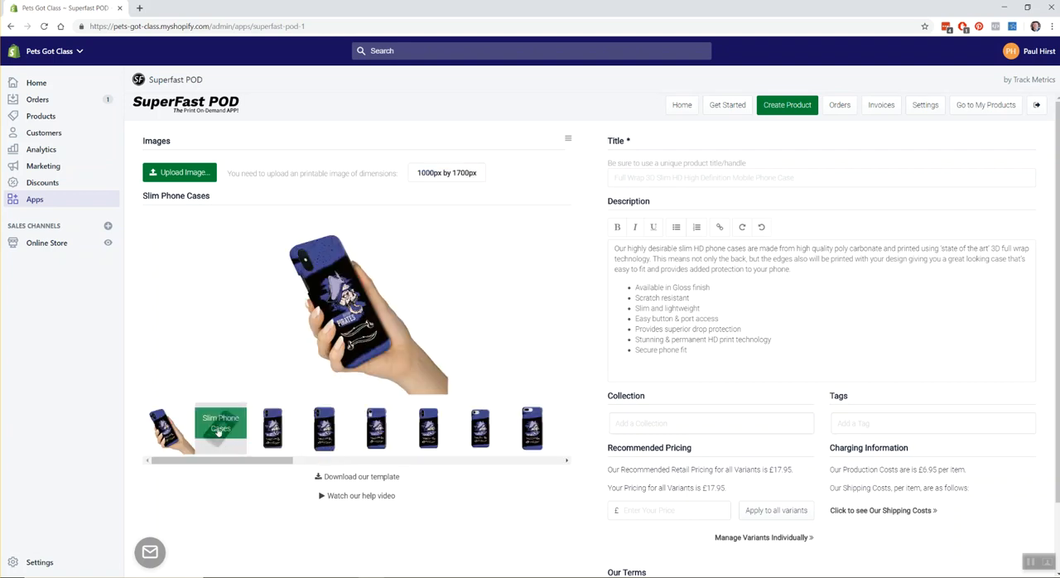
pyautogui.click(278, 434)
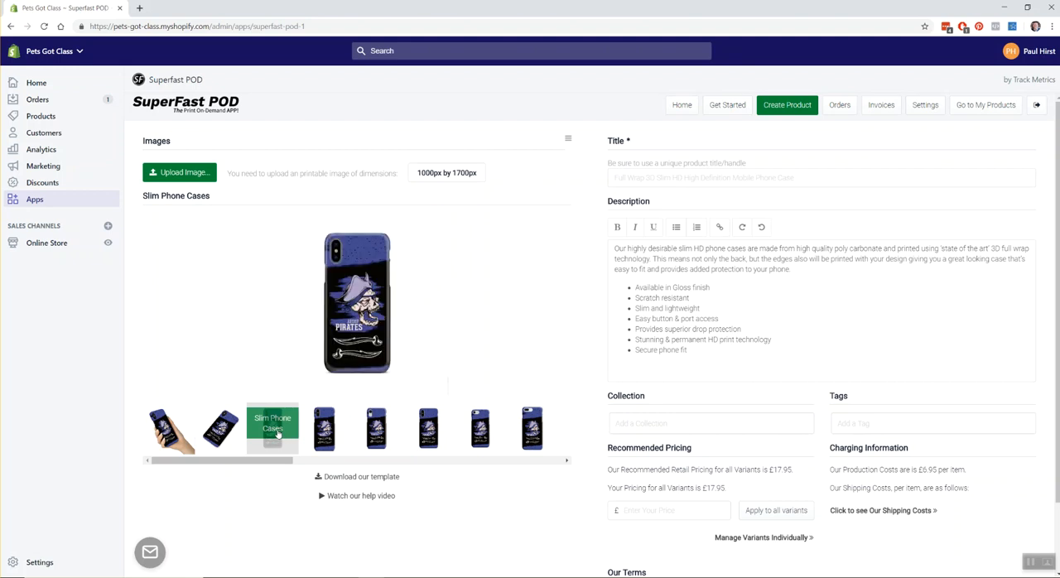
pyautogui.click(321, 435)
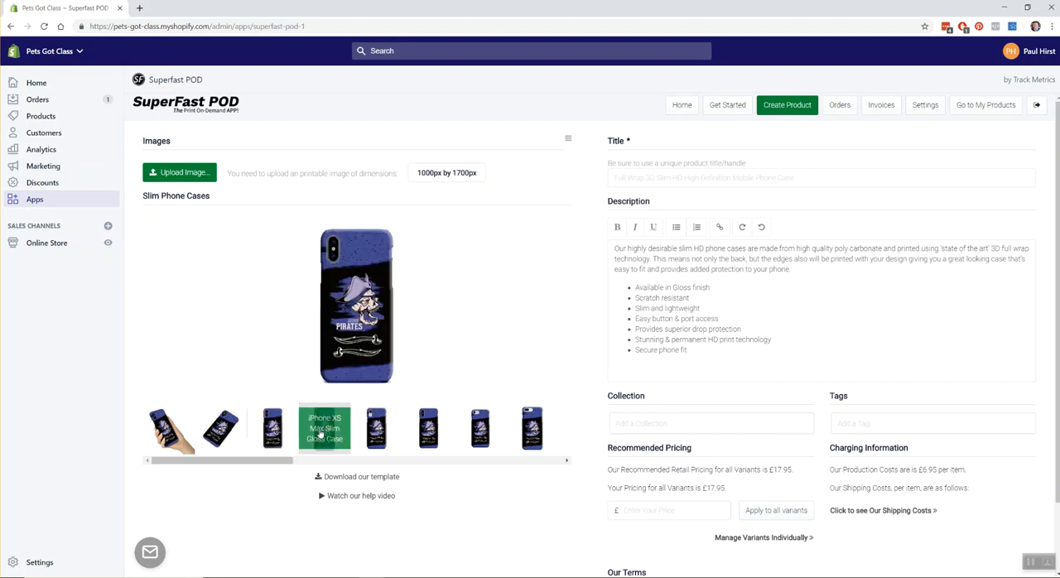
pyautogui.click(372, 434)
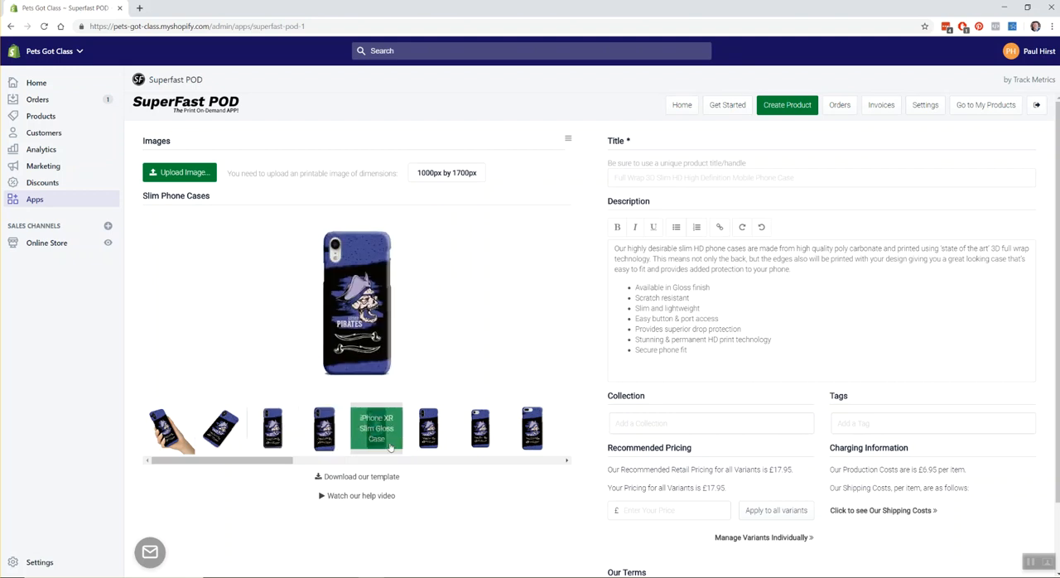
pyautogui.moveTo(270, 462); pyautogui.dragTo(436, 472)
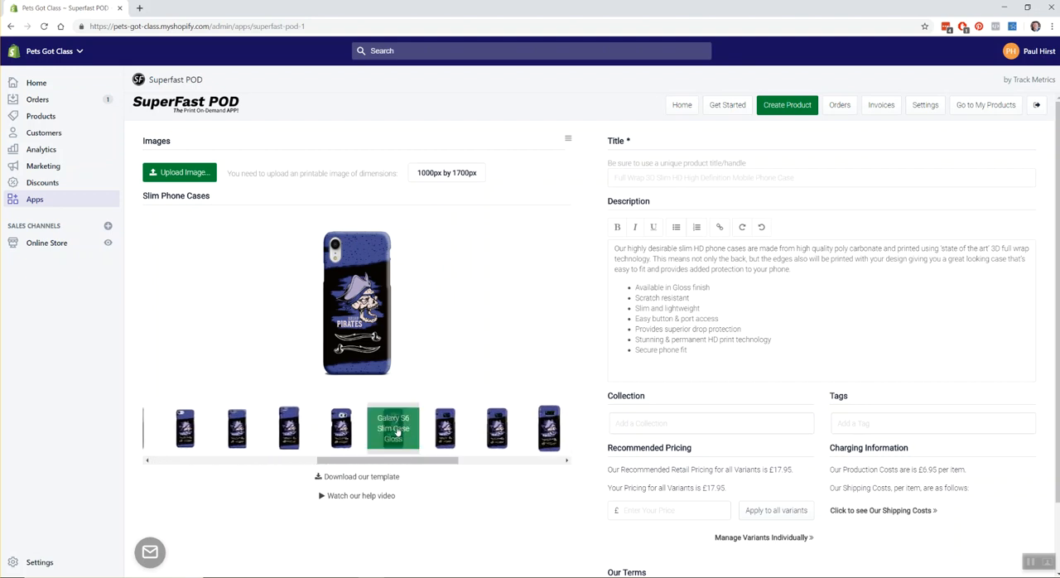
pyautogui.click(396, 433)
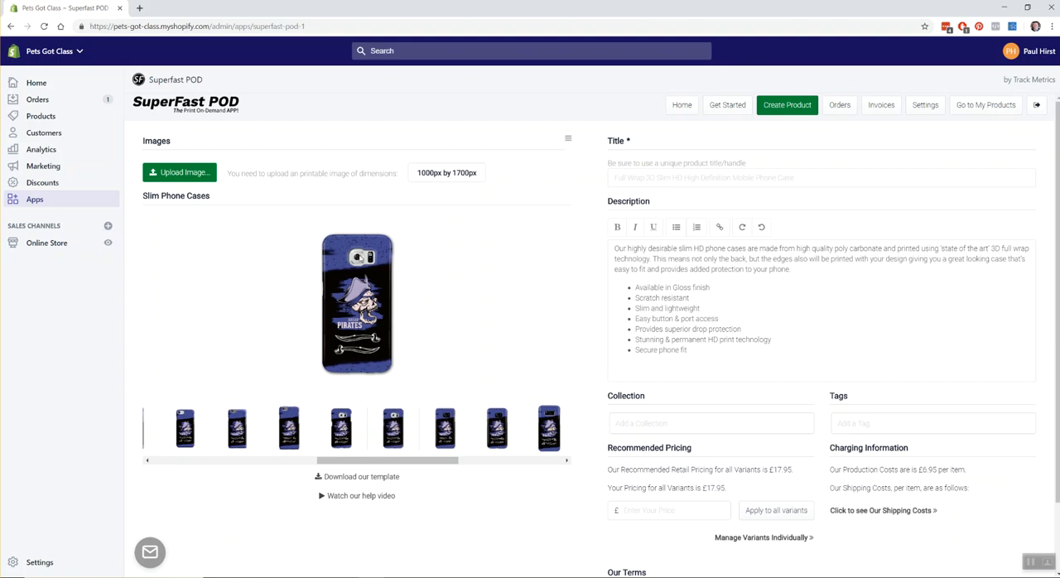
pyautogui.moveTo(346, 462); pyautogui.dragTo(185, 462)
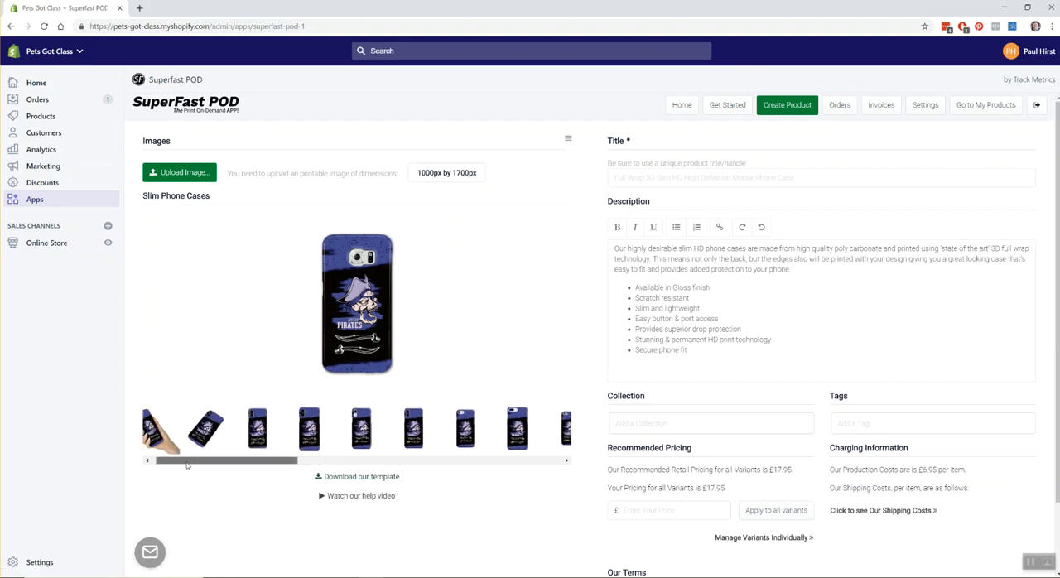
pyautogui.click(262, 427)
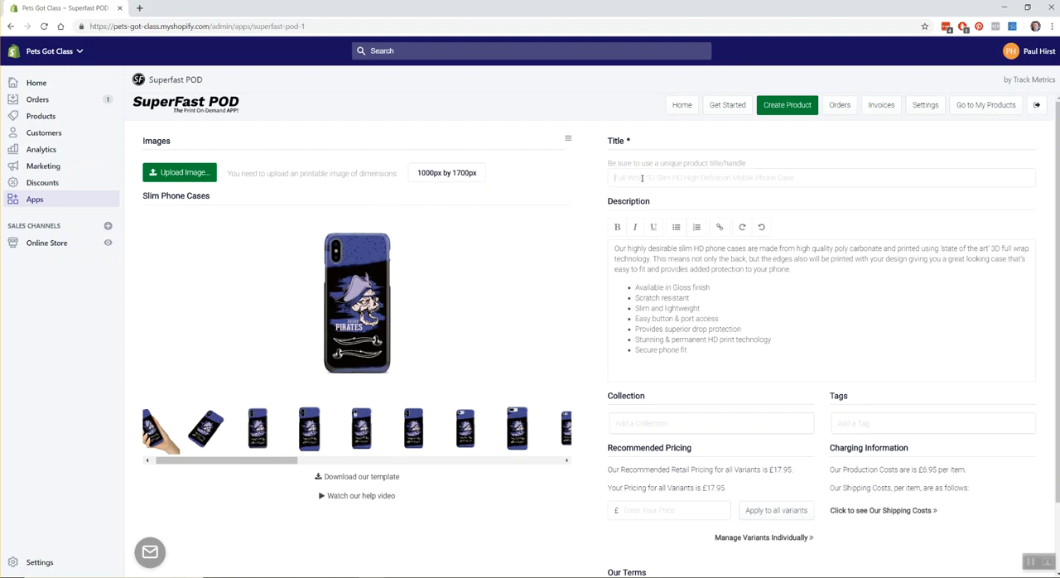
# Enter a unique product title and publish the slim phone case product with the Terms & Conditions accepted.
pyautogui.write('Pirate Phone Case')
pyautogui.scroll(-2, 543, 289)
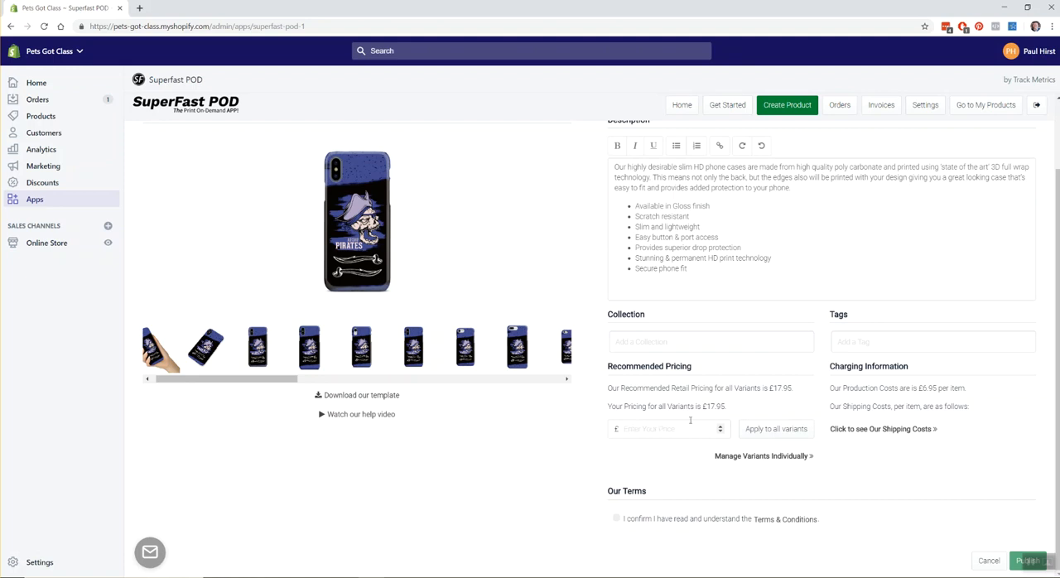
pyautogui.moveTo(728, 407); pyautogui.dragTo(703, 406)
pyautogui.click(617, 519)
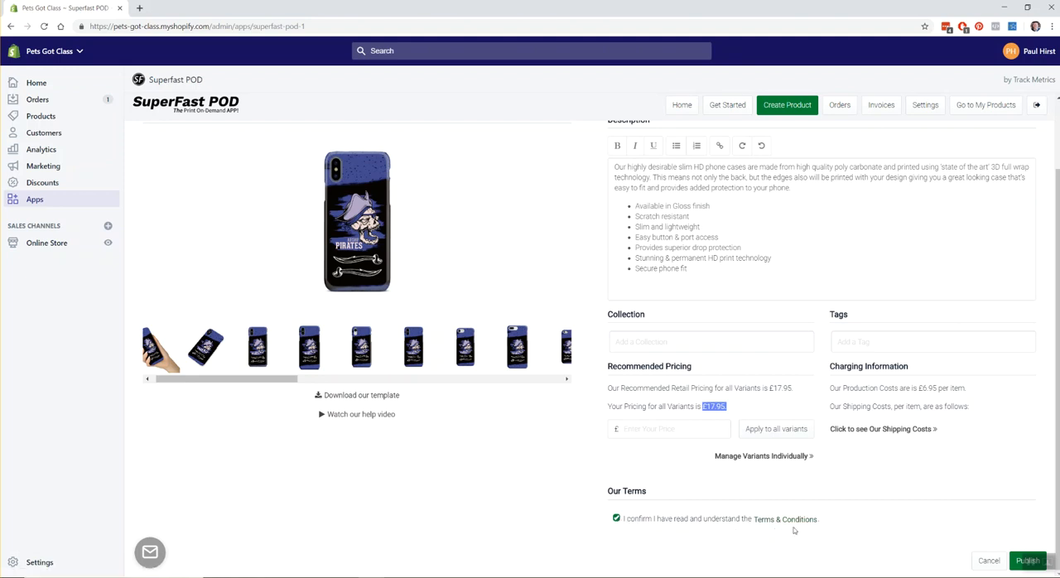
pyautogui.click(1016, 565)
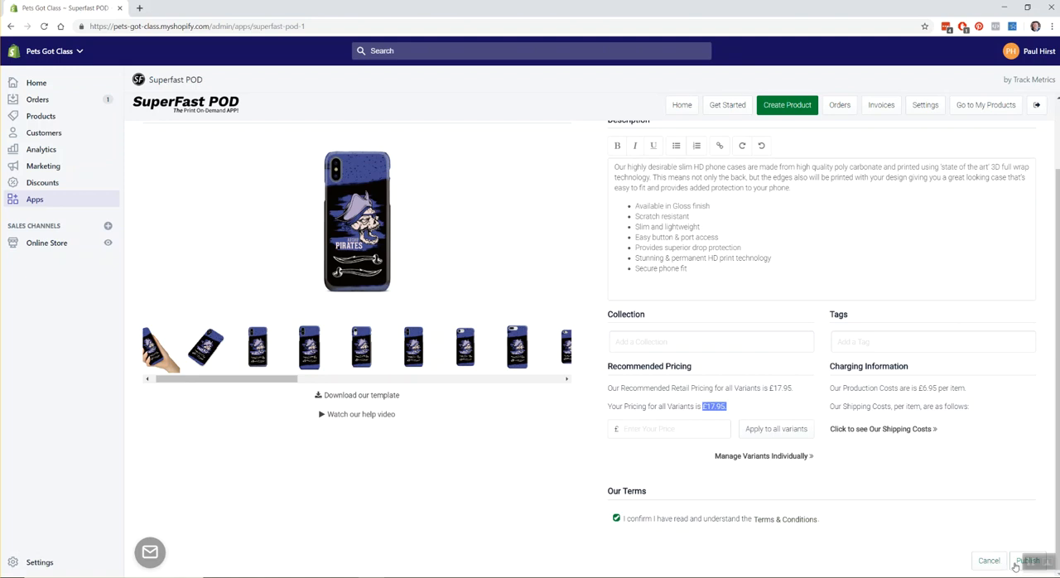